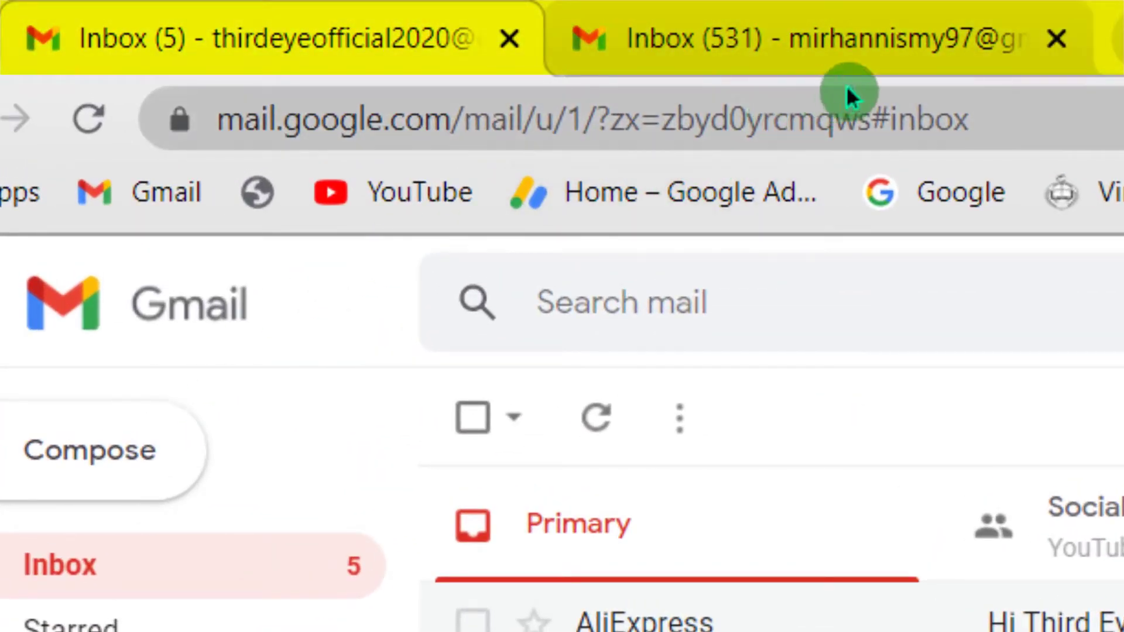
# - Send an email with the body "Hi" from the first tab's account to the second tab's account and check that account's inbox
pyautogui.click(880, 70)
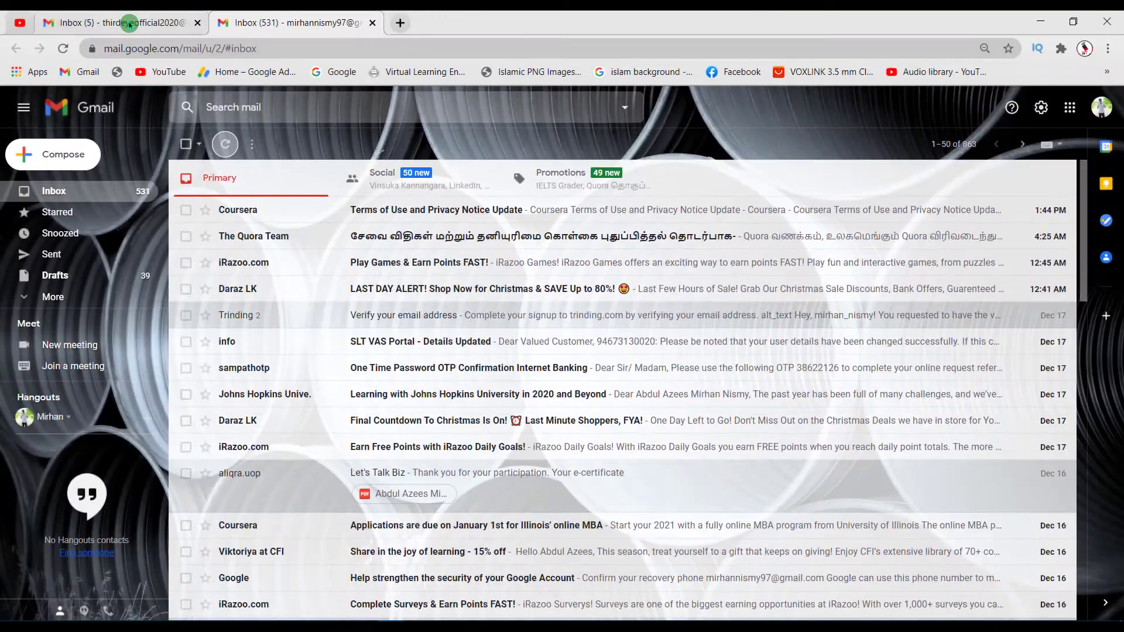
pyautogui.click(129, 25)
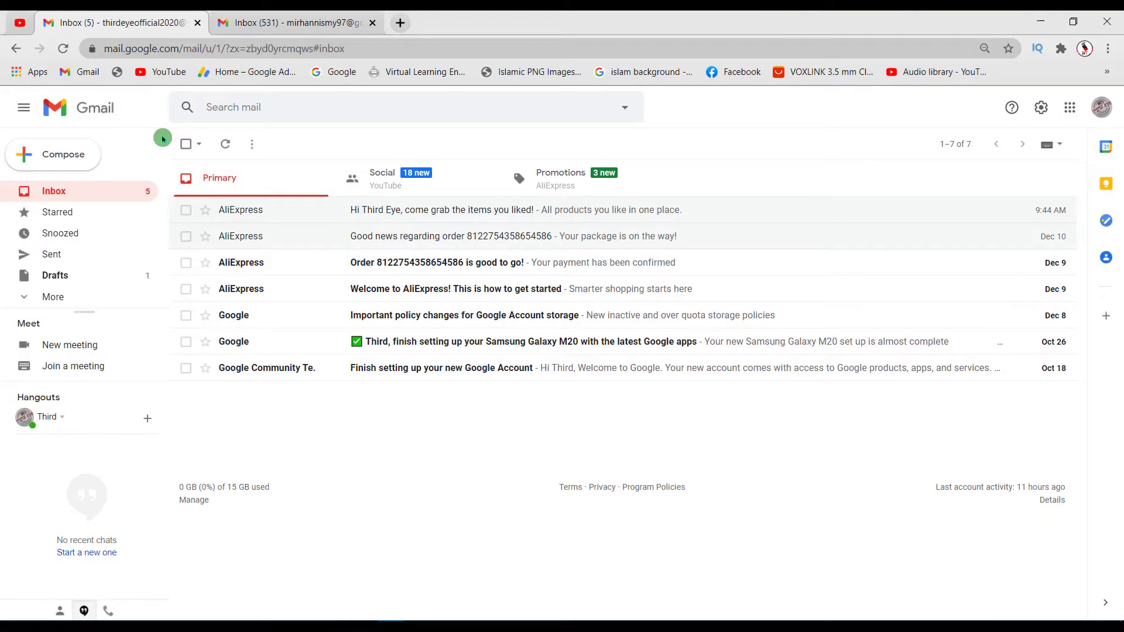
pyautogui.click(82, 153)
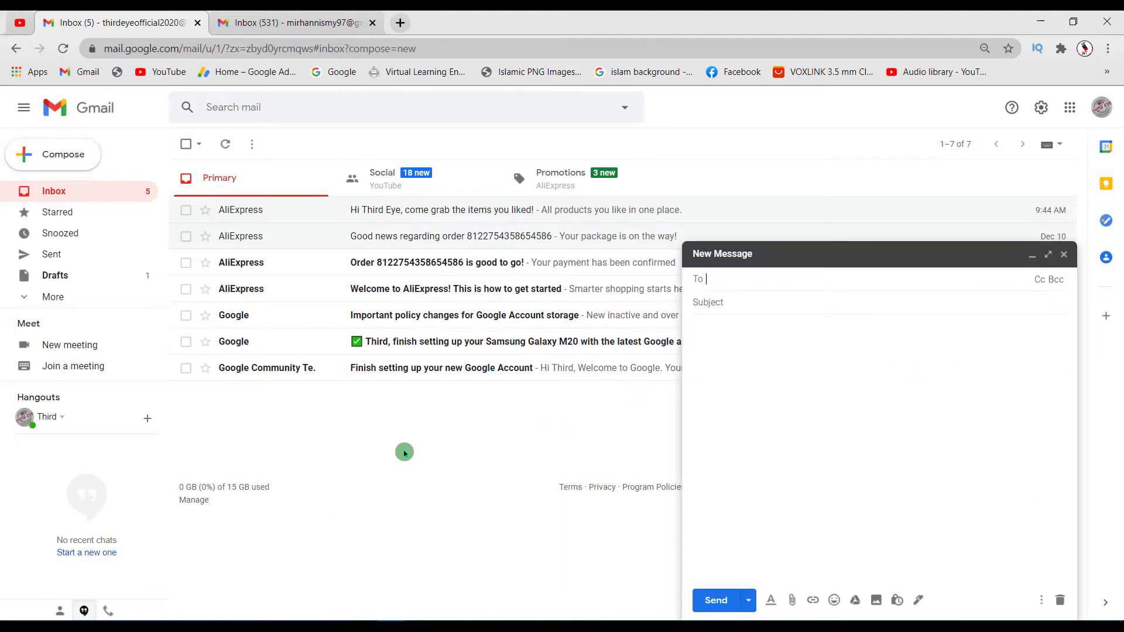
pyautogui.write('mirha')
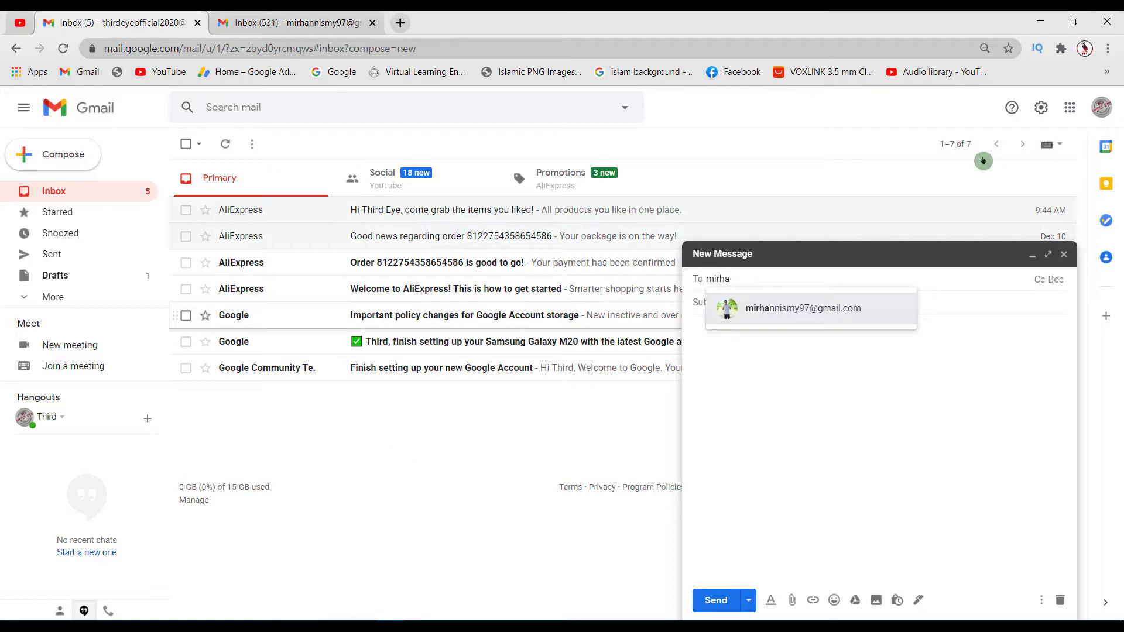
pyautogui.click(778, 324)
pyautogui.click(762, 324)
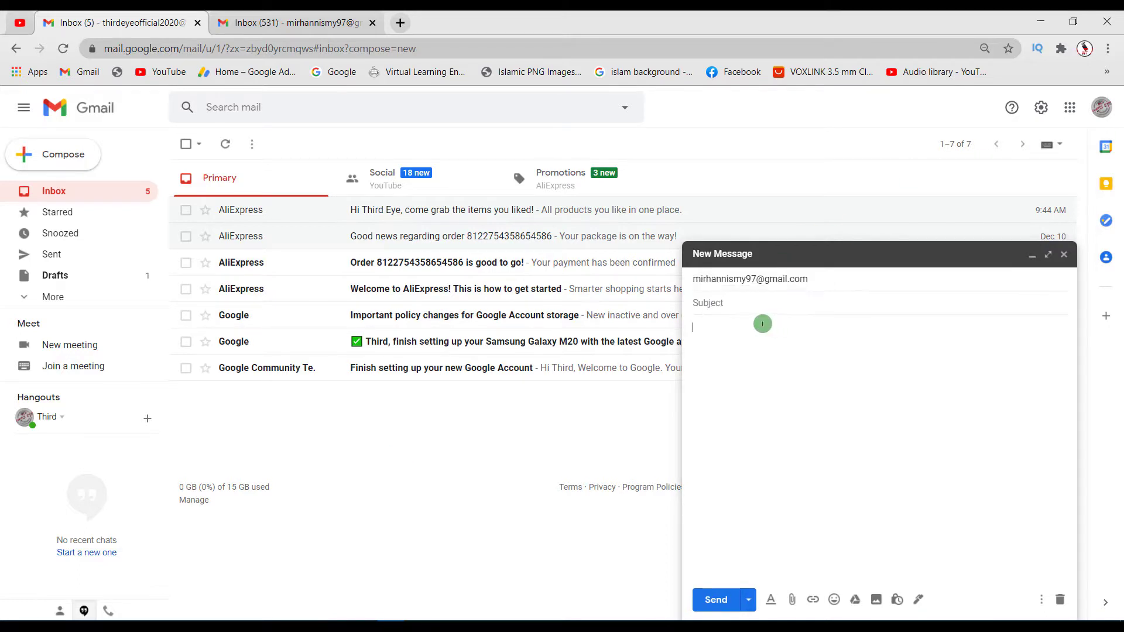
pyautogui.write('Hi')
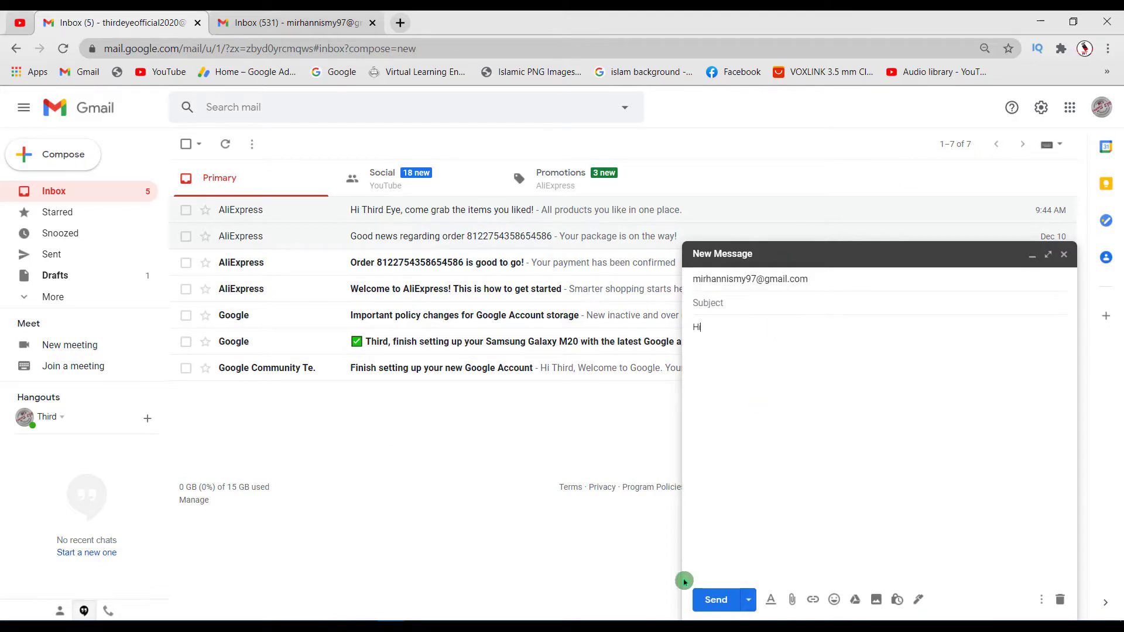
pyautogui.click(715, 600)
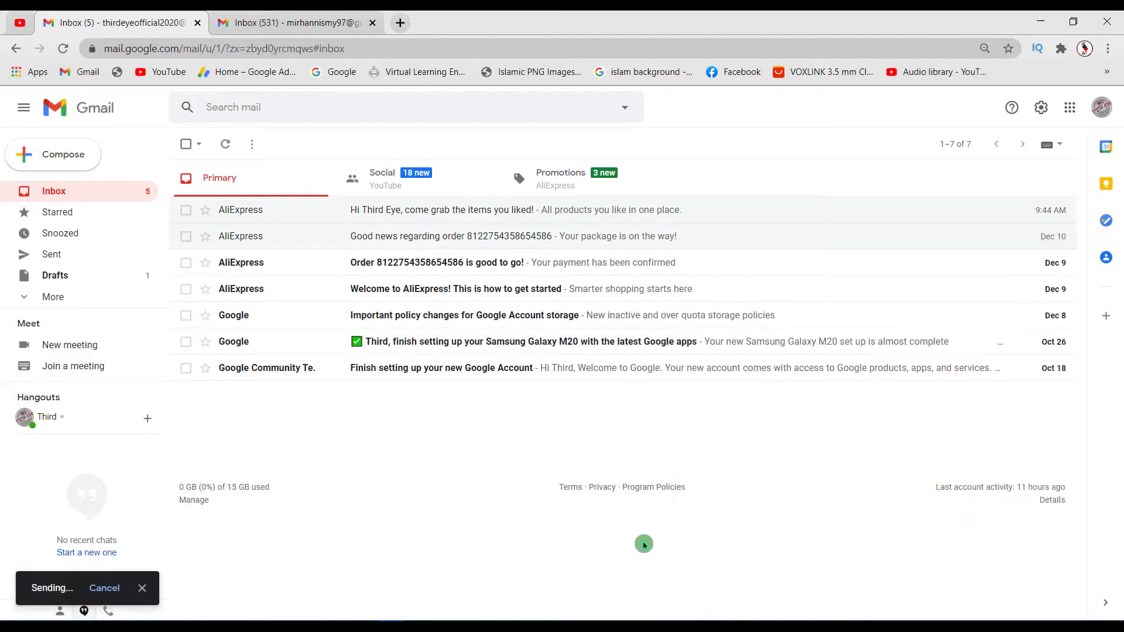
pyautogui.click(295, 24)
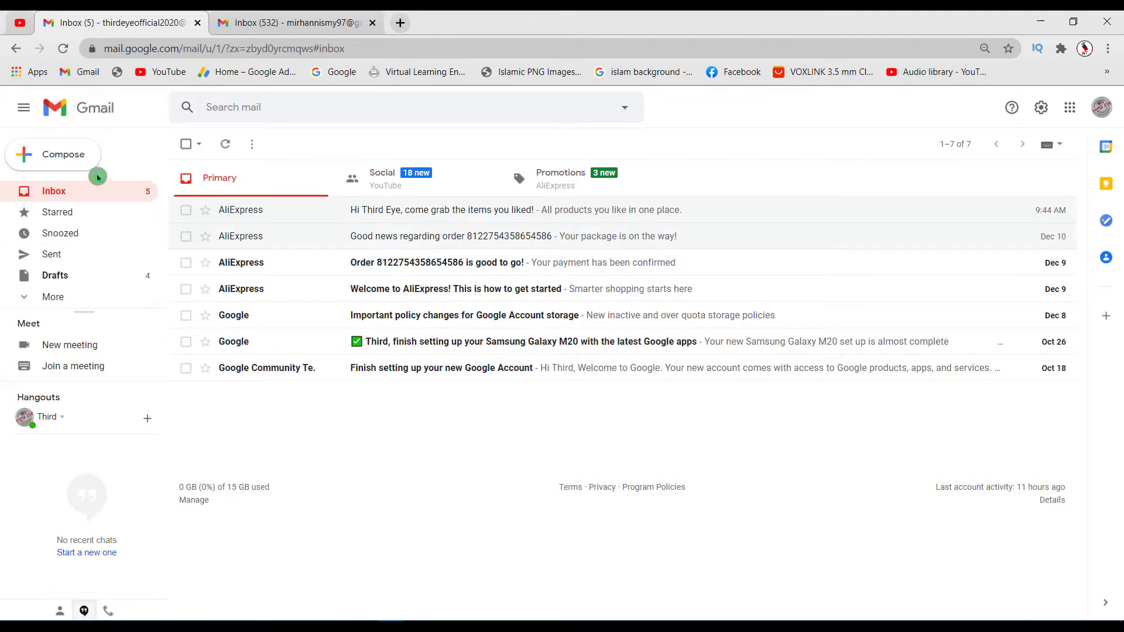
# - Compose a new email to the second account's address with the body "Hello" and send it
pyautogui.click(82, 153)
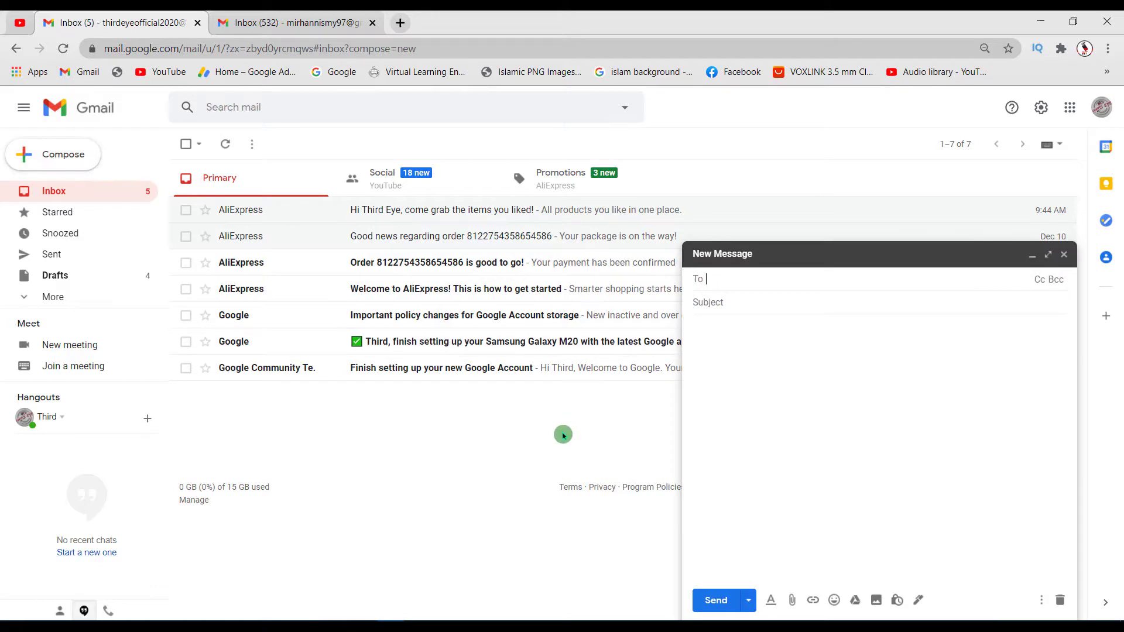
pyautogui.write('mirhan')
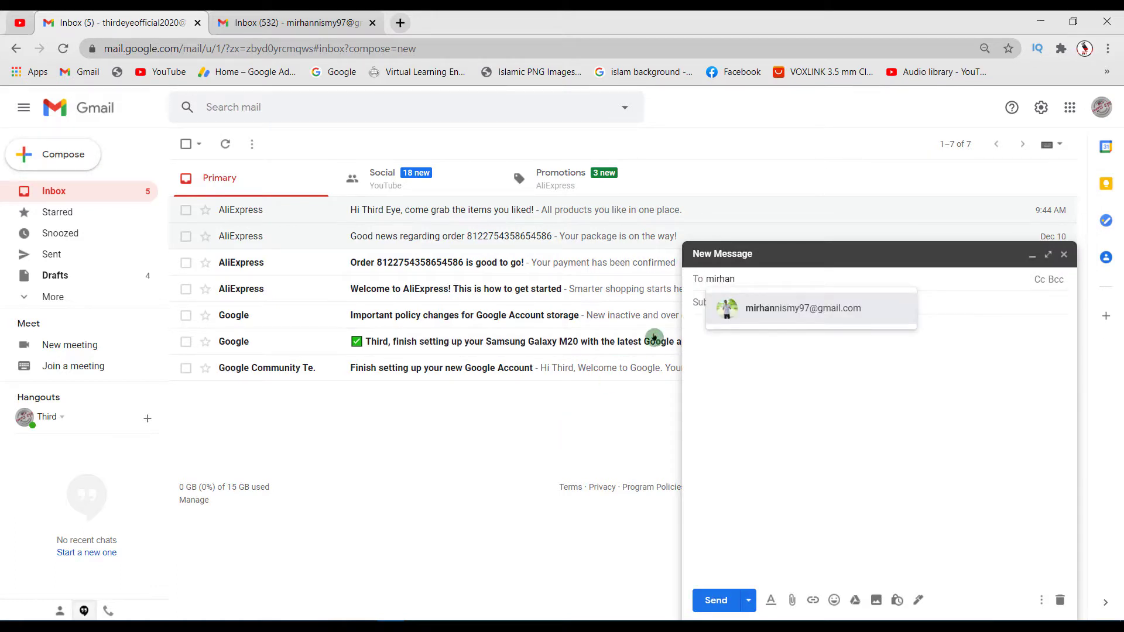
pyautogui.click(800, 311)
pyautogui.click(769, 349)
pyautogui.write('Hello')
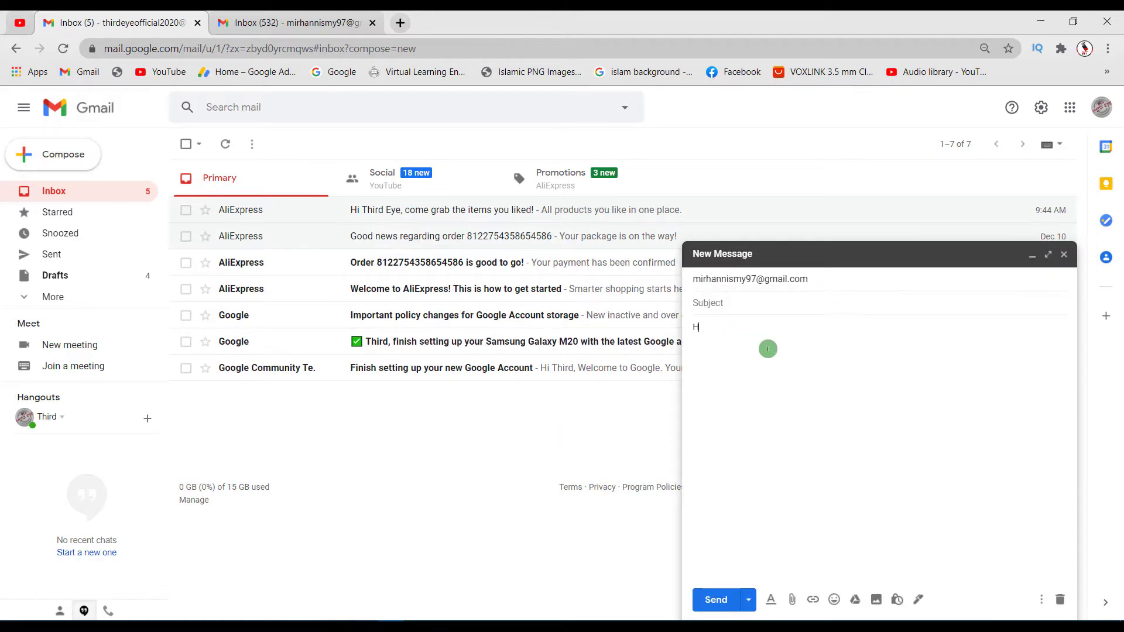
pyautogui.click(715, 599)
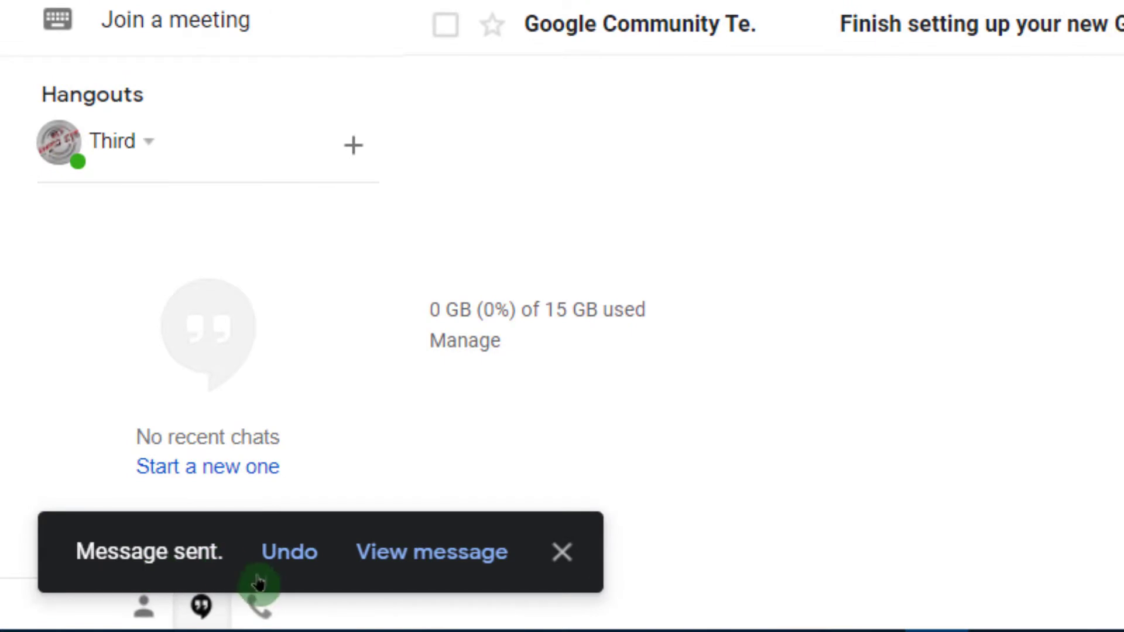
# - Undo the sending of the "Hello" email and refresh the recipient account's inbox to check for it
pyautogui.click(289, 571)
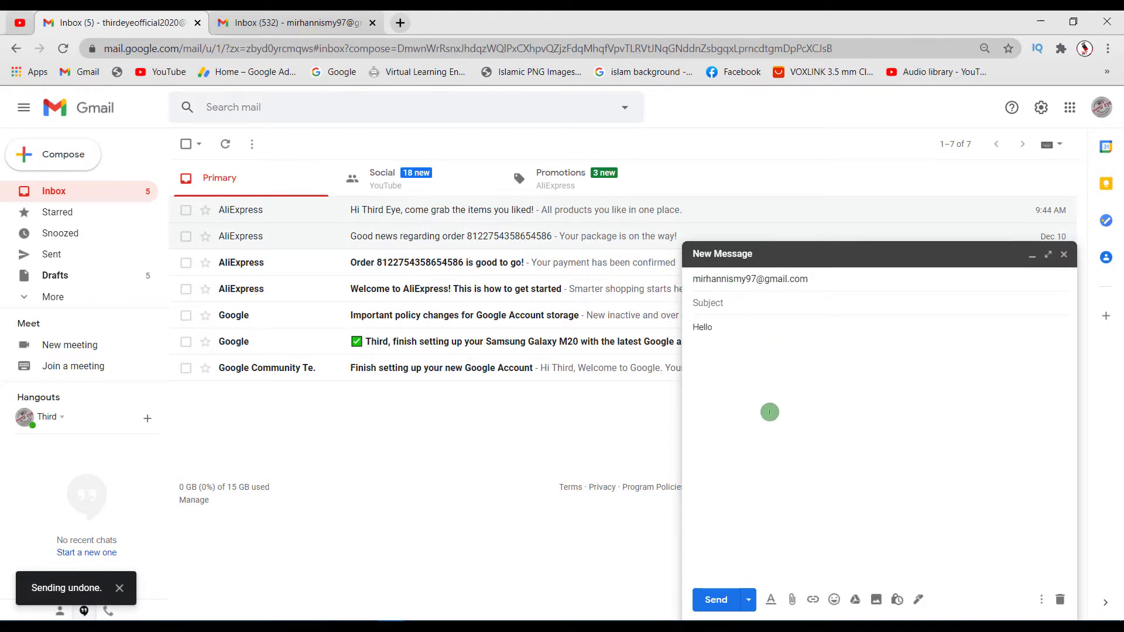
pyautogui.click(326, 22)
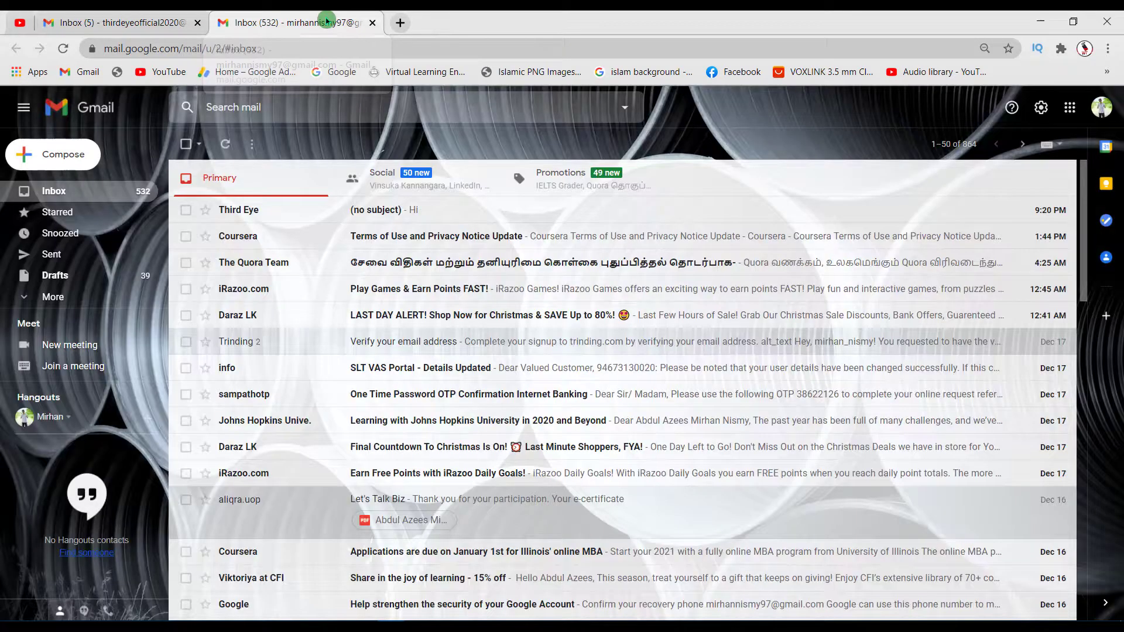
pyautogui.click(229, 144)
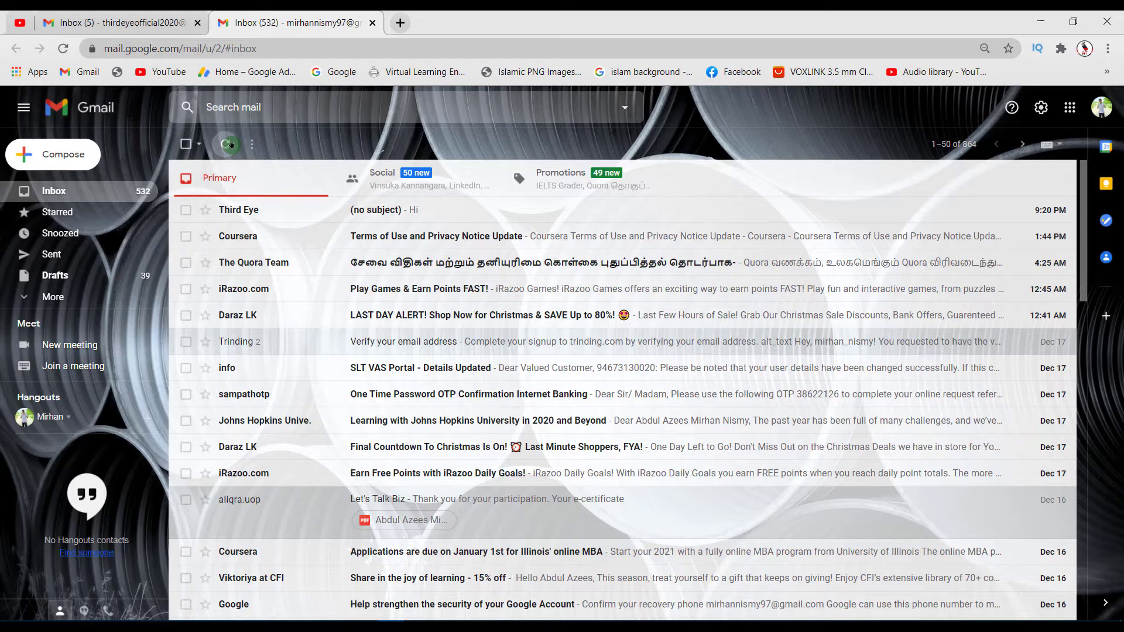
# - Return to the sending account and send the restored "Hello" email again
pyautogui.click(123, 23)
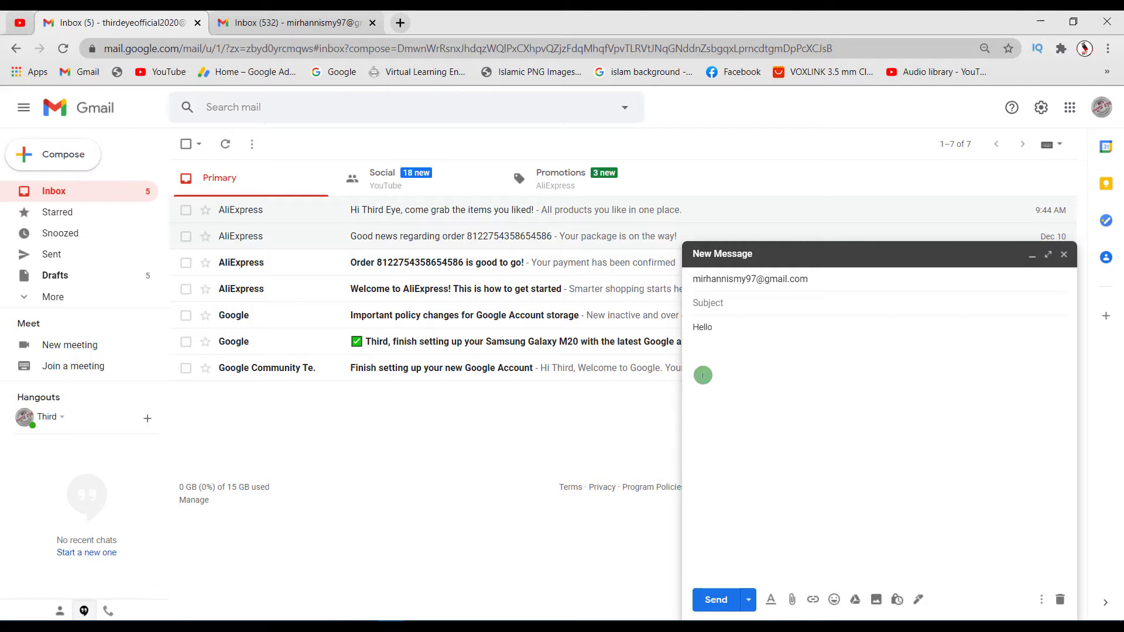
pyautogui.click(721, 601)
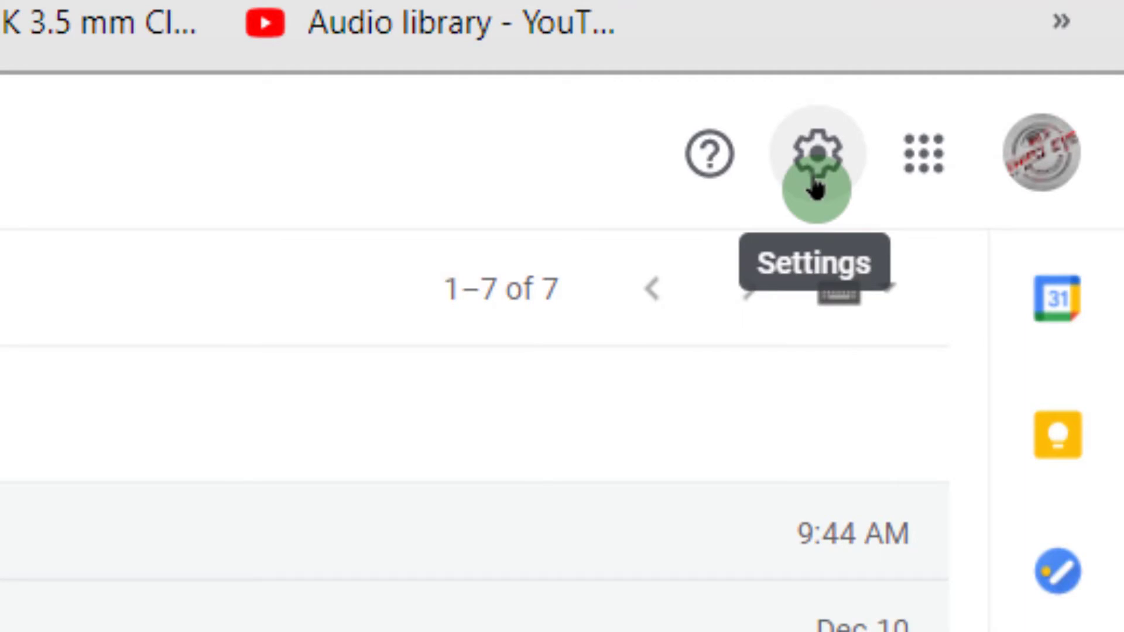
# - Set the Undo Send cancellation period to 30 seconds in the full general settings and save the changes
pyautogui.click(816, 187)
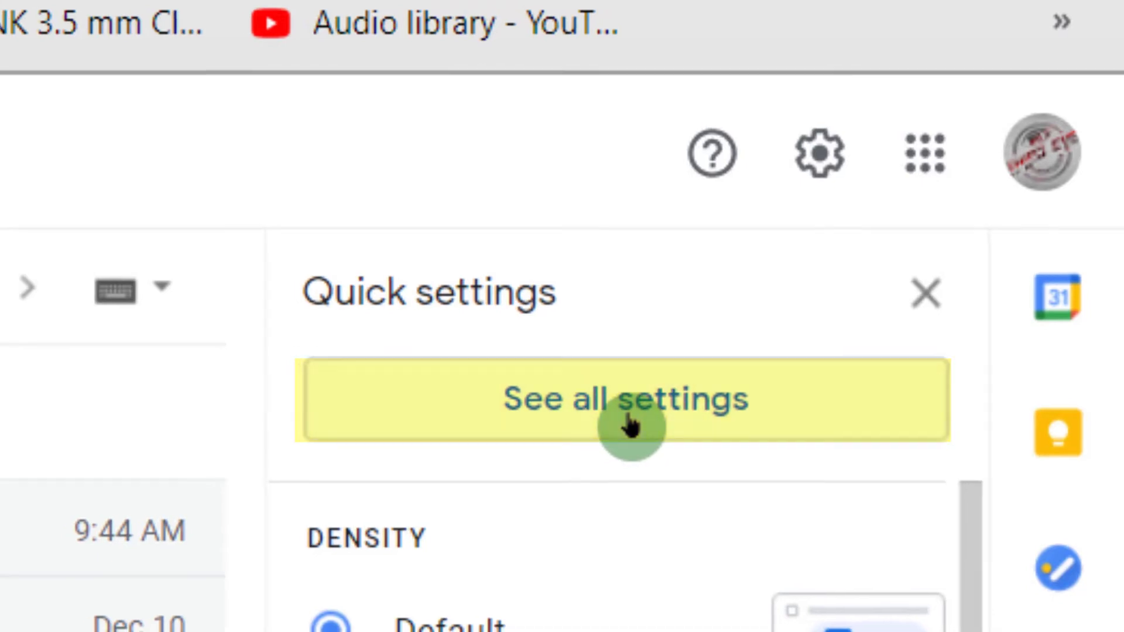
pyautogui.click(629, 425)
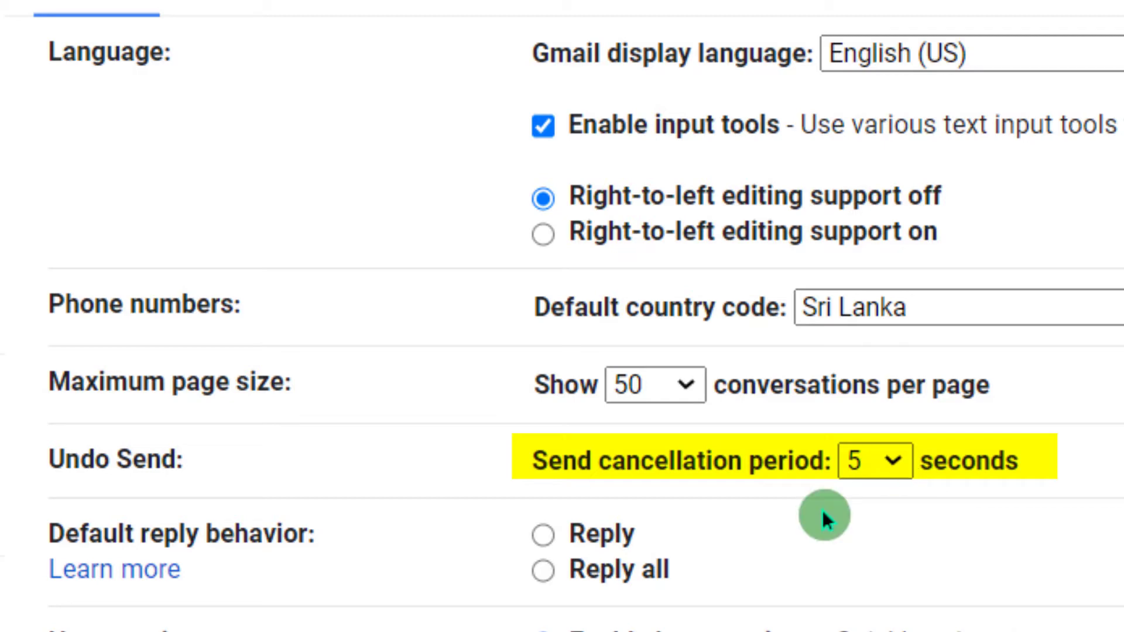
pyautogui.click(873, 463)
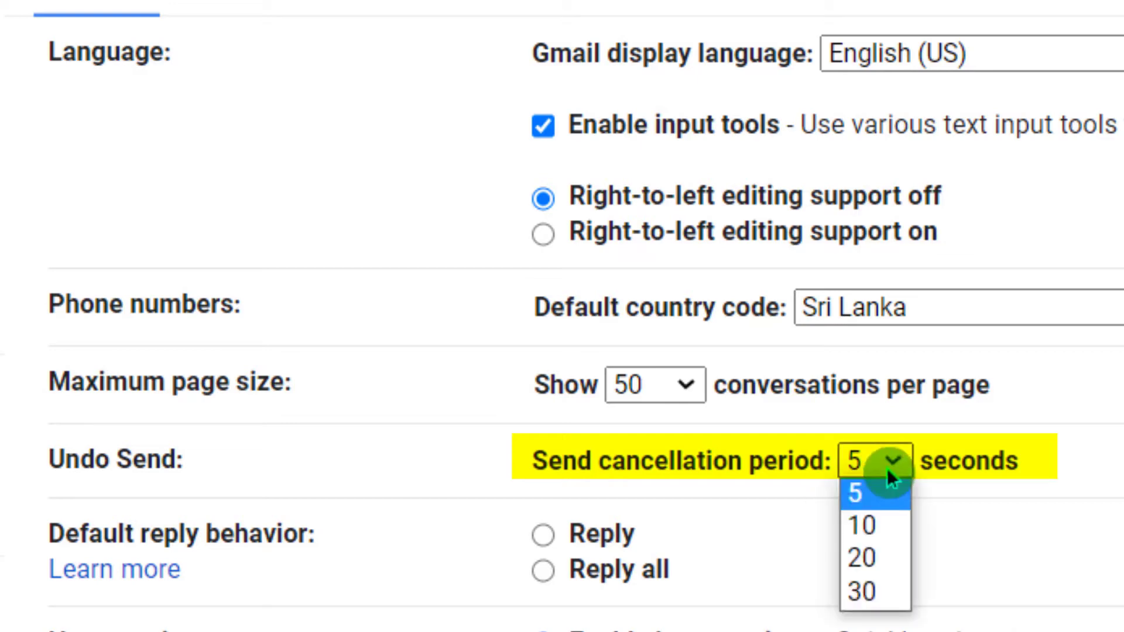
pyautogui.click(870, 593)
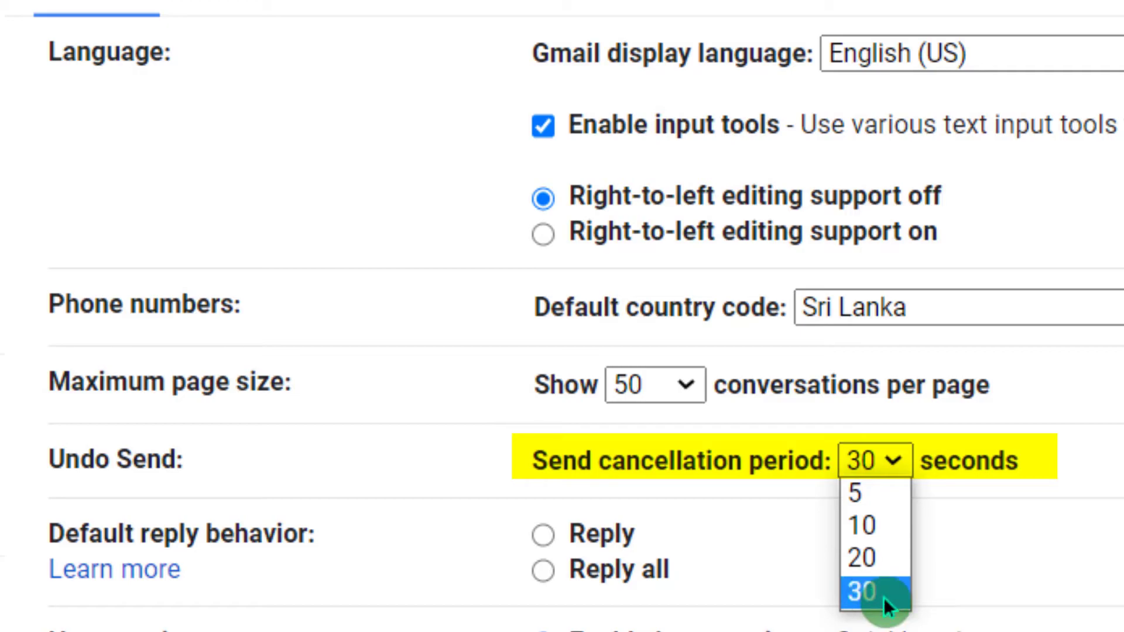
pyautogui.click(876, 593)
pyautogui.scroll(-10, 966, 615)
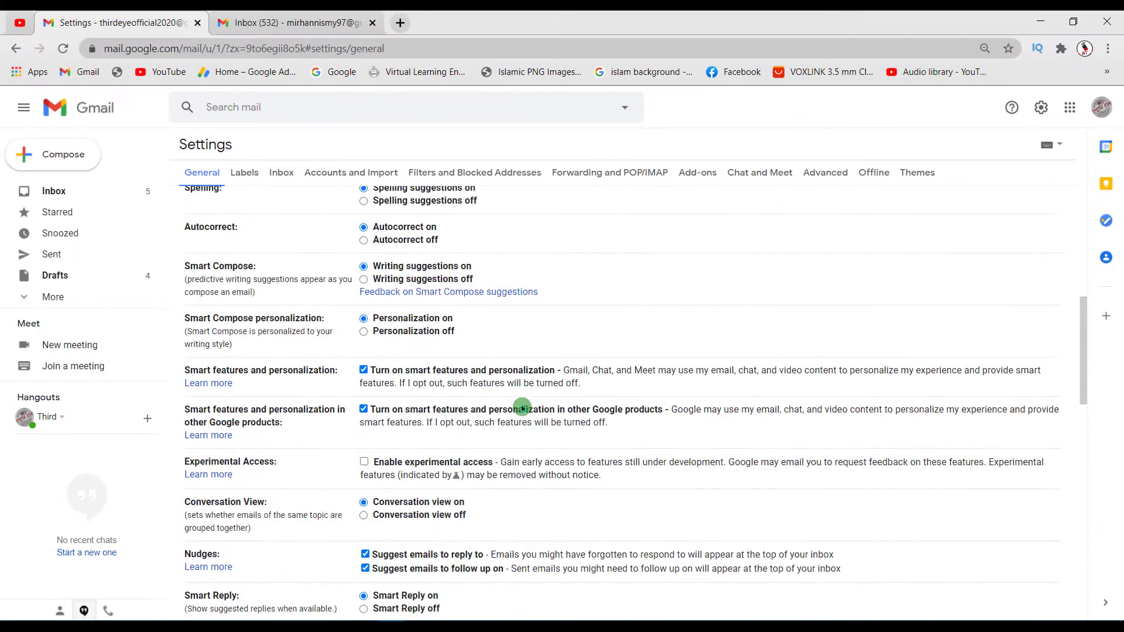
pyautogui.scroll(-15, 523, 408)
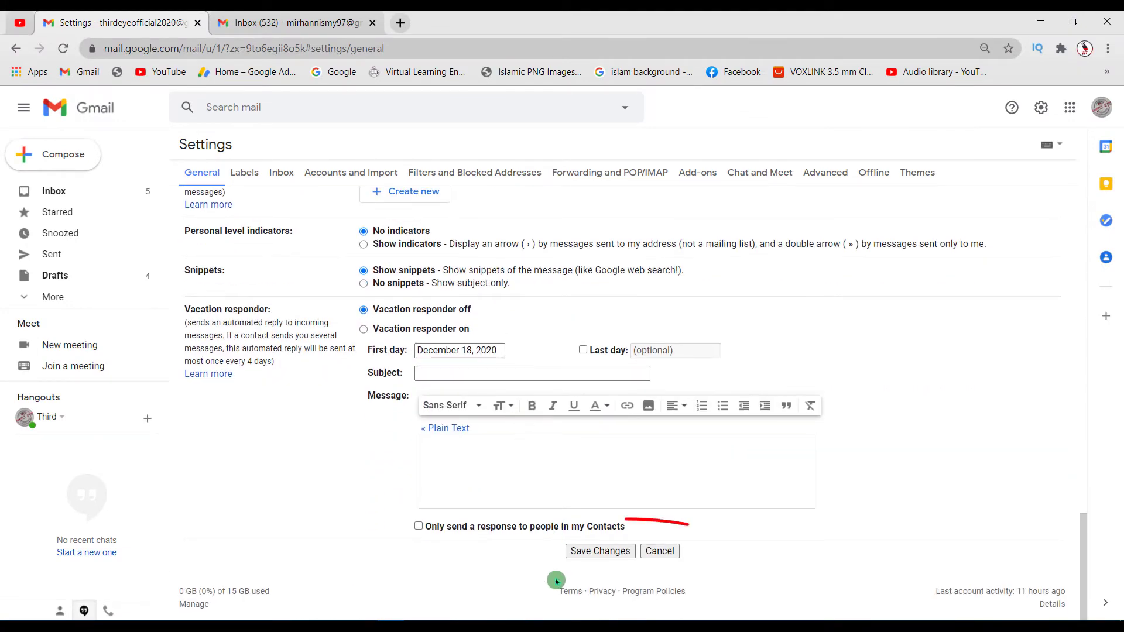
pyautogui.click(599, 553)
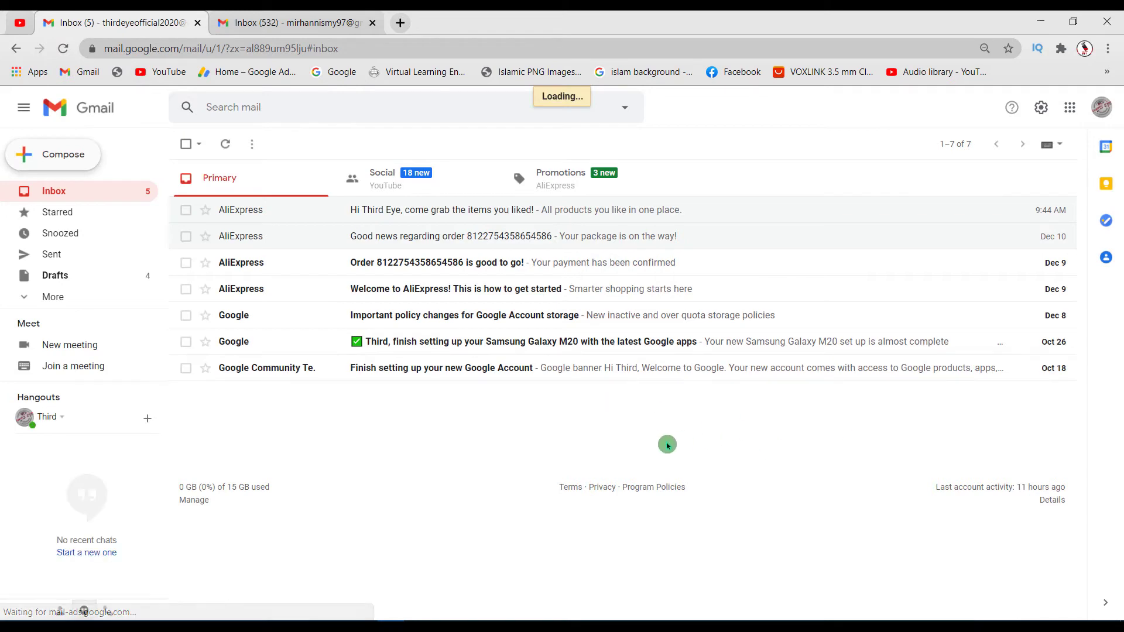
# - Compose a new email to the second account's address with the body "good Morning" and send it
pyautogui.write('cmirhan')
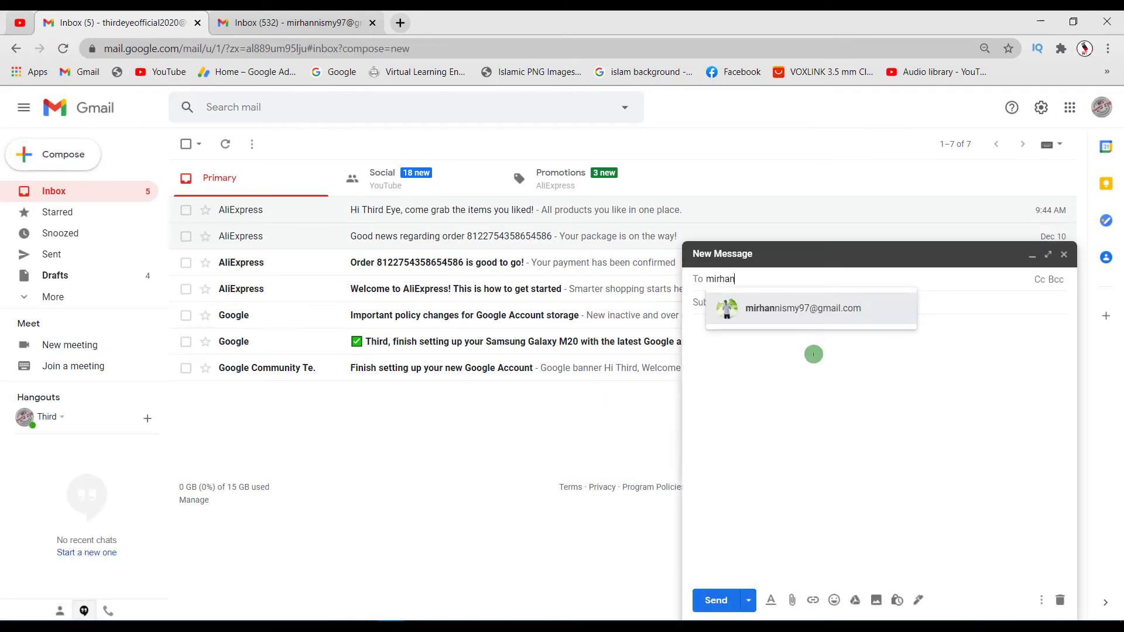
pyautogui.press('Return')
pyautogui.click(777, 354)
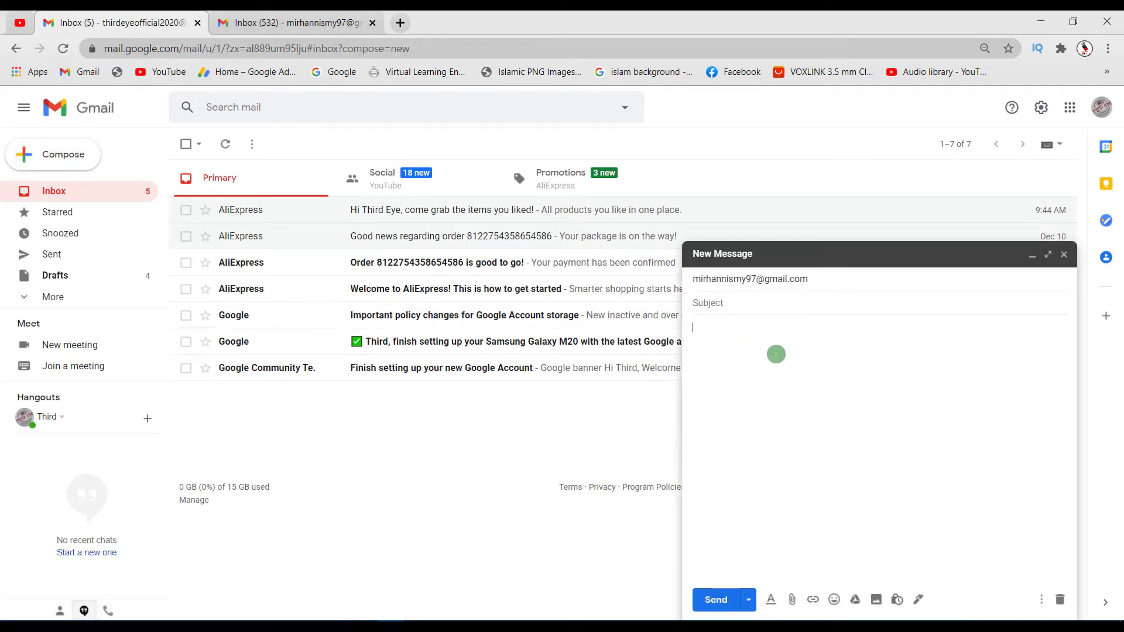
pyautogui.write('good Morning')
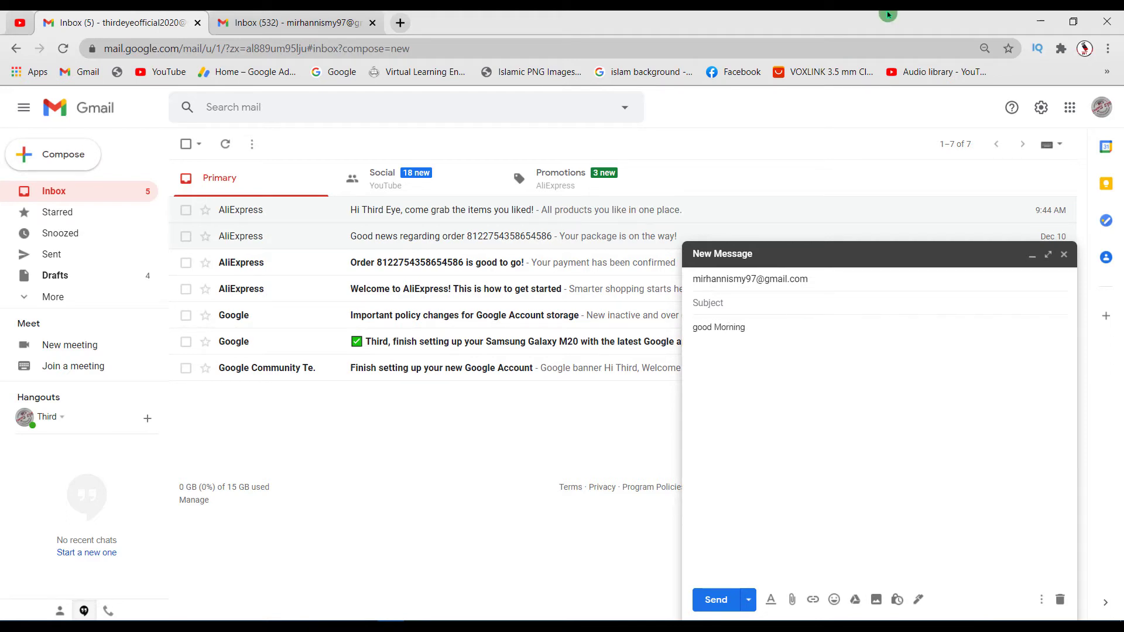
pyautogui.click(717, 600)
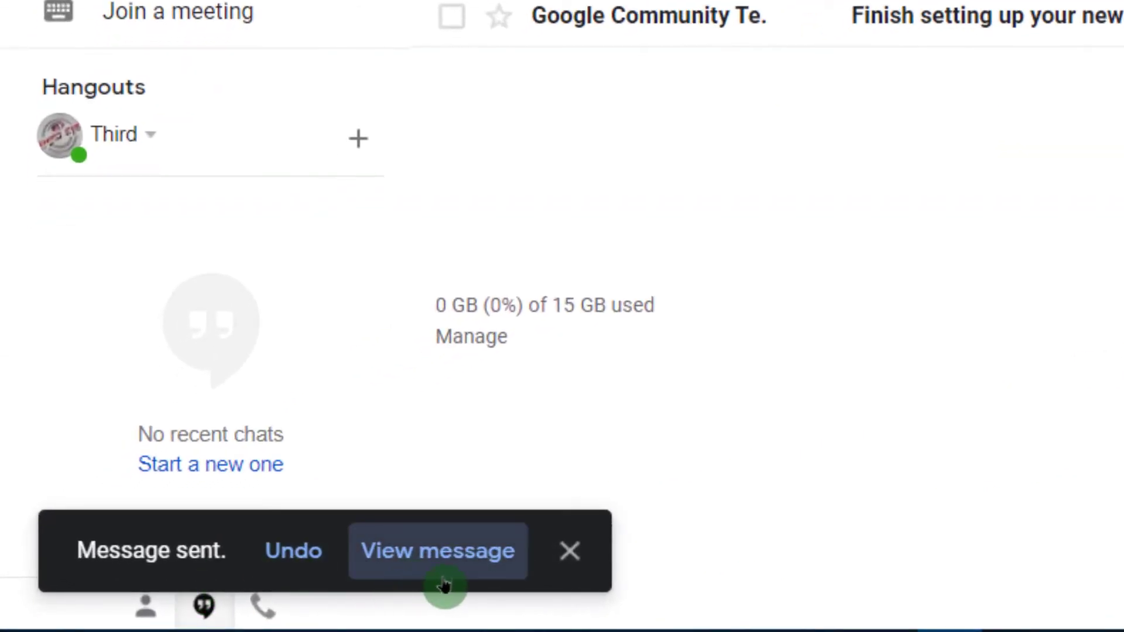
# - Undo the sending of the "good Morning" email, send it again and dismiss the notification
pyautogui.click(294, 563)
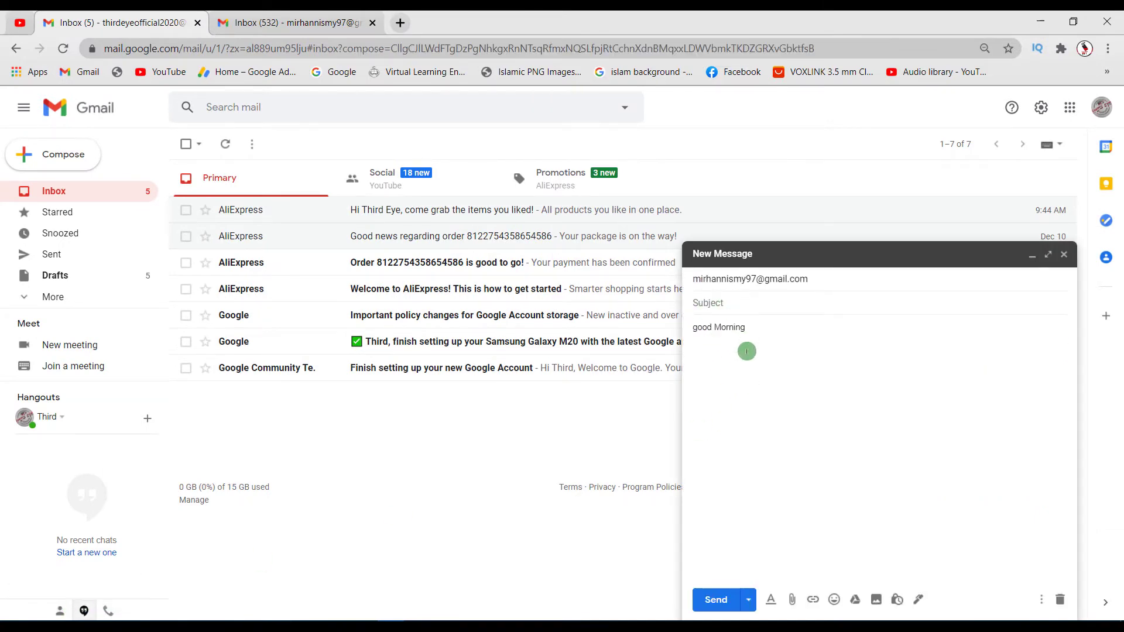
pyautogui.click(717, 603)
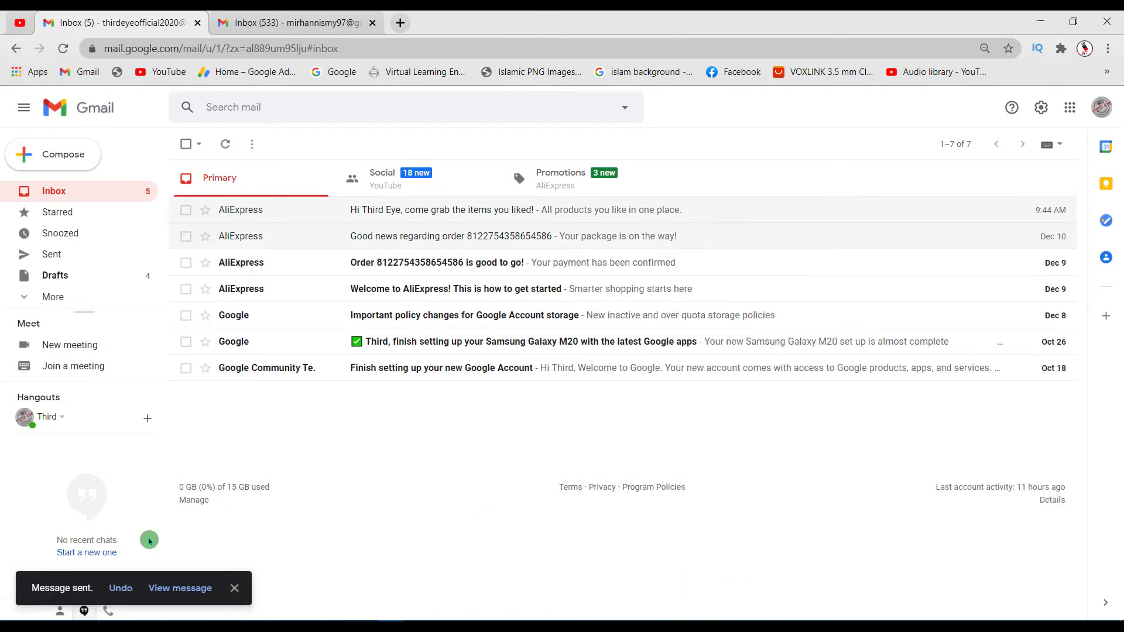
pyautogui.click(234, 588)
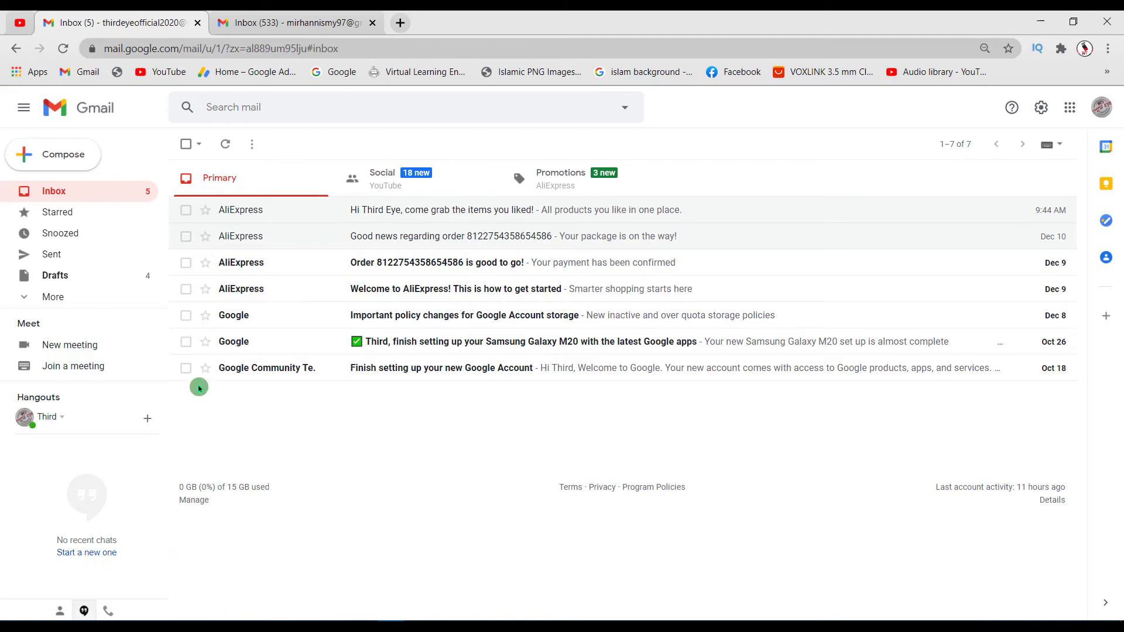
# - Check the recipient account's inbox for the "good Morning" email and return to the sending account
pyautogui.click(272, 23)
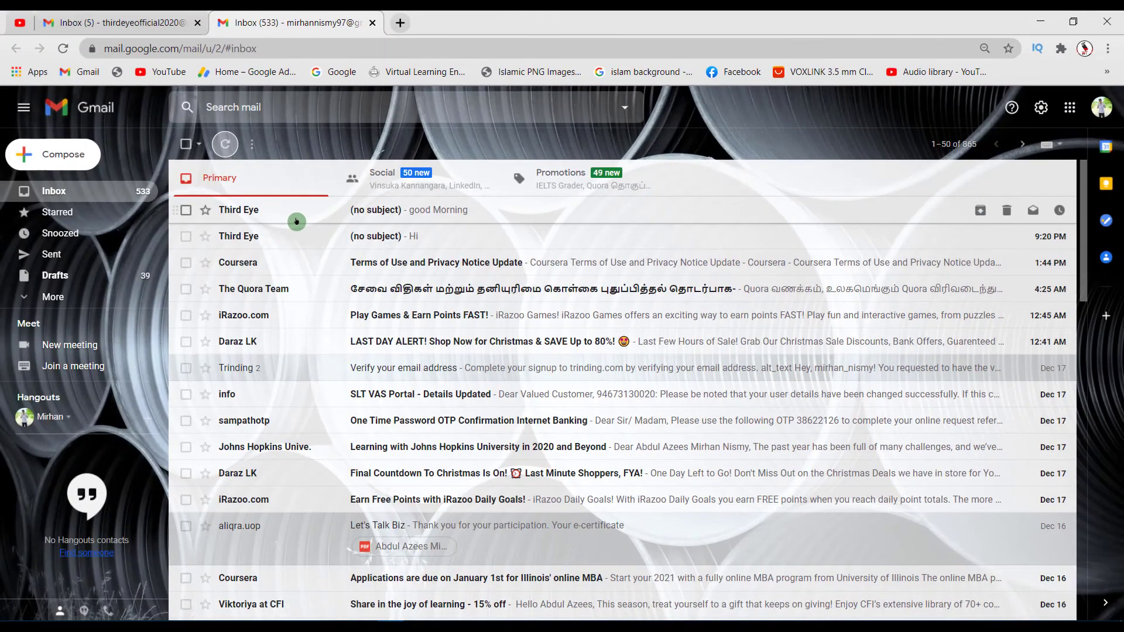
pyautogui.hotkey('ctrl', 'pageup')
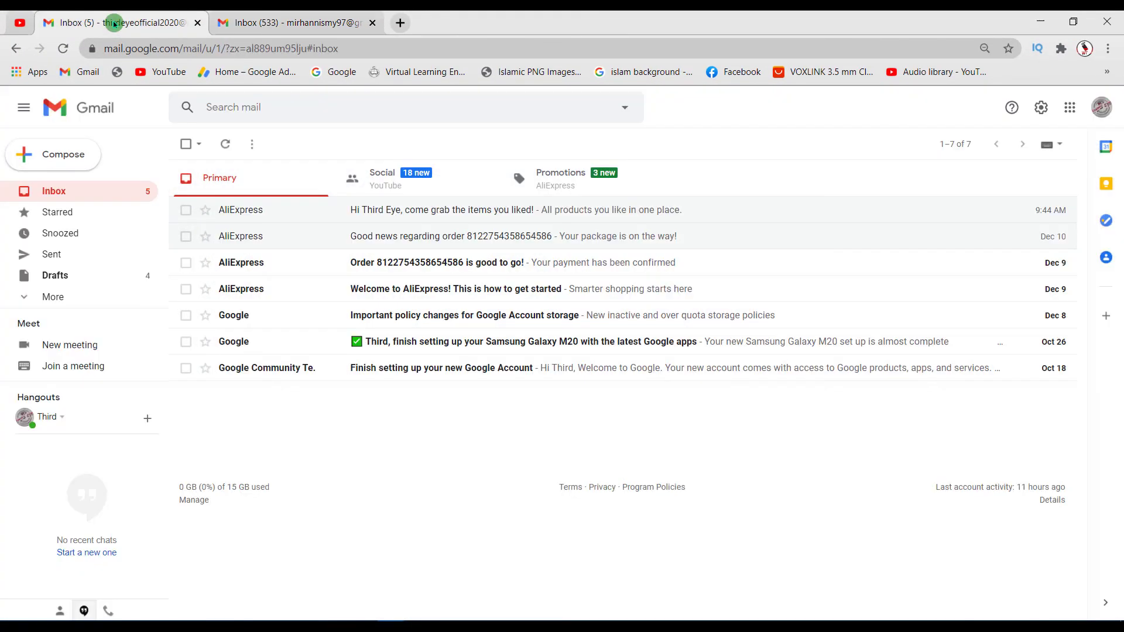